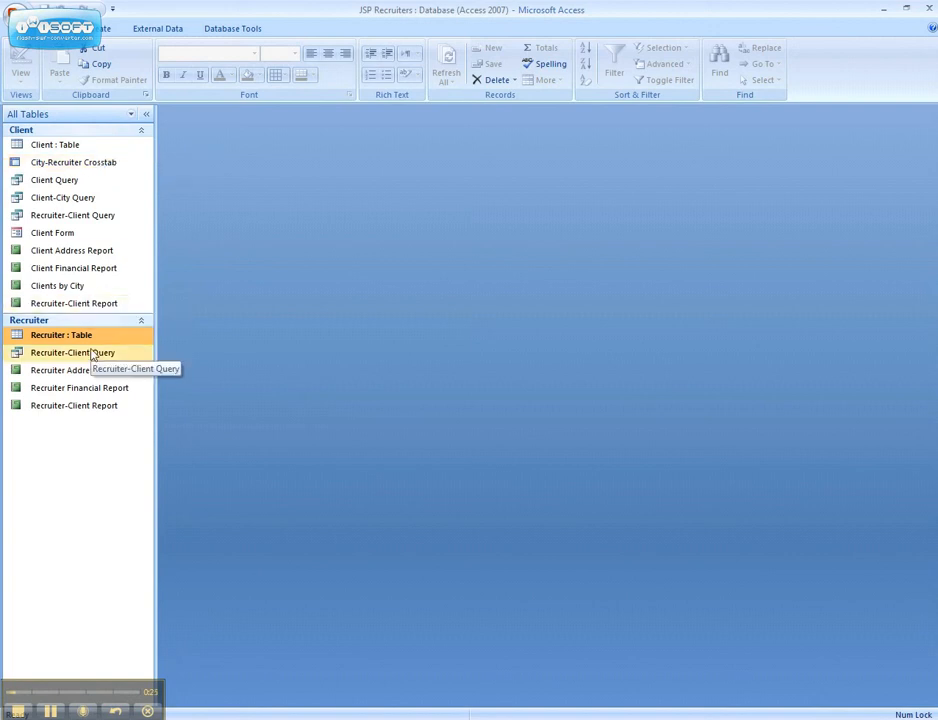
- Start a Report Wizard report from the Recruiter table with the fields Recruiter Number, First Name and Last Name, in that order
left_click(106, 30)
left_click(441, 80)
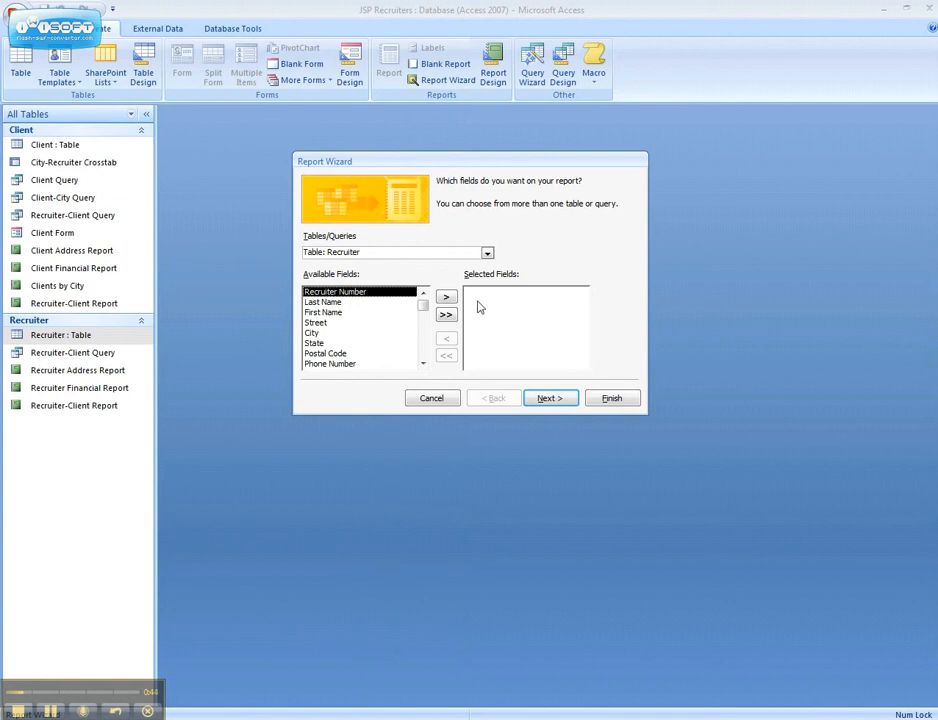
left_click(446, 297)
double_click(352, 304)
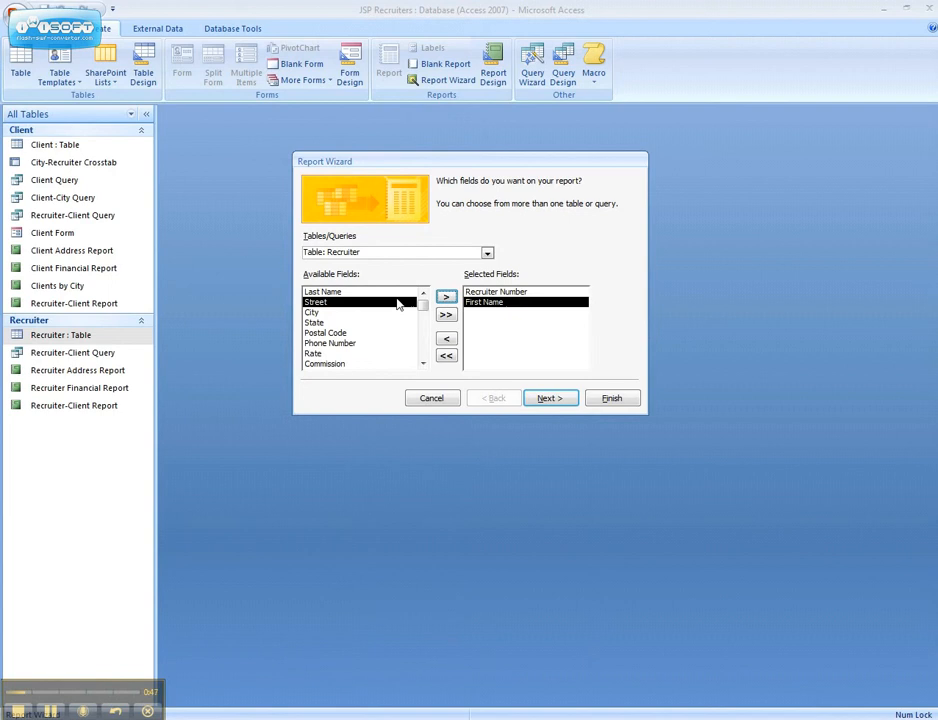
left_click(358, 292)
left_click(447, 299)
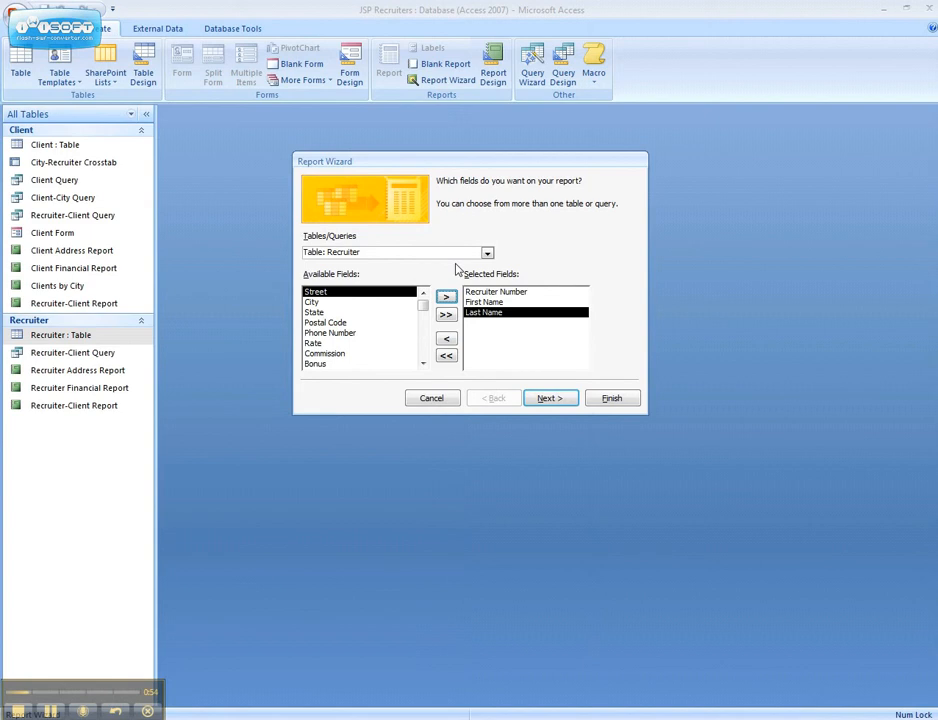
- Add the Client table's Client Number, Client Name, Amount Paid and Current Due fields to the report
left_click(487, 253)
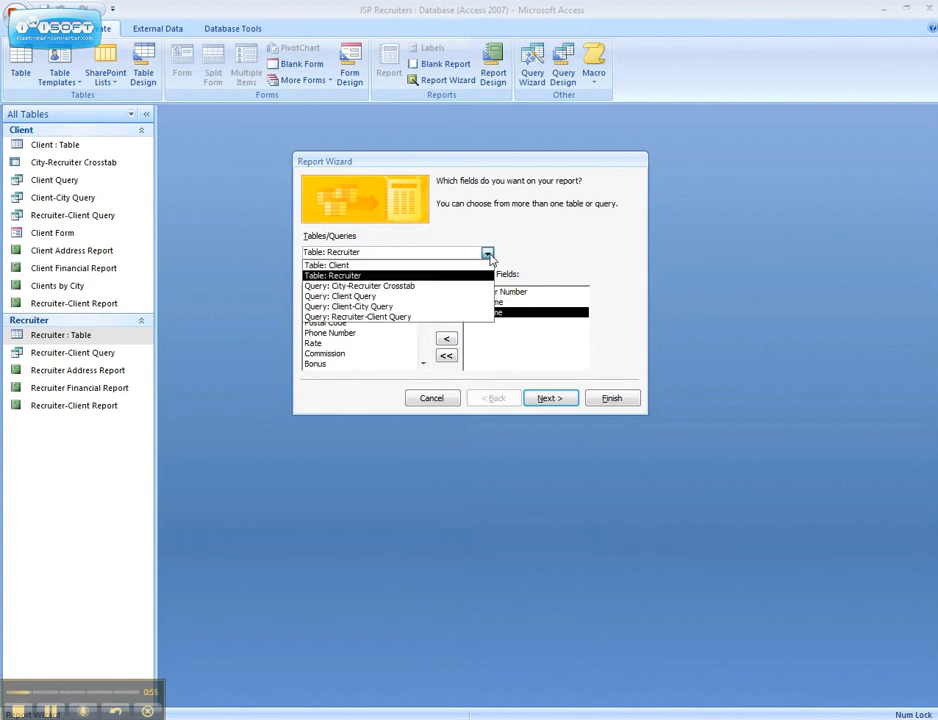
left_click(394, 266)
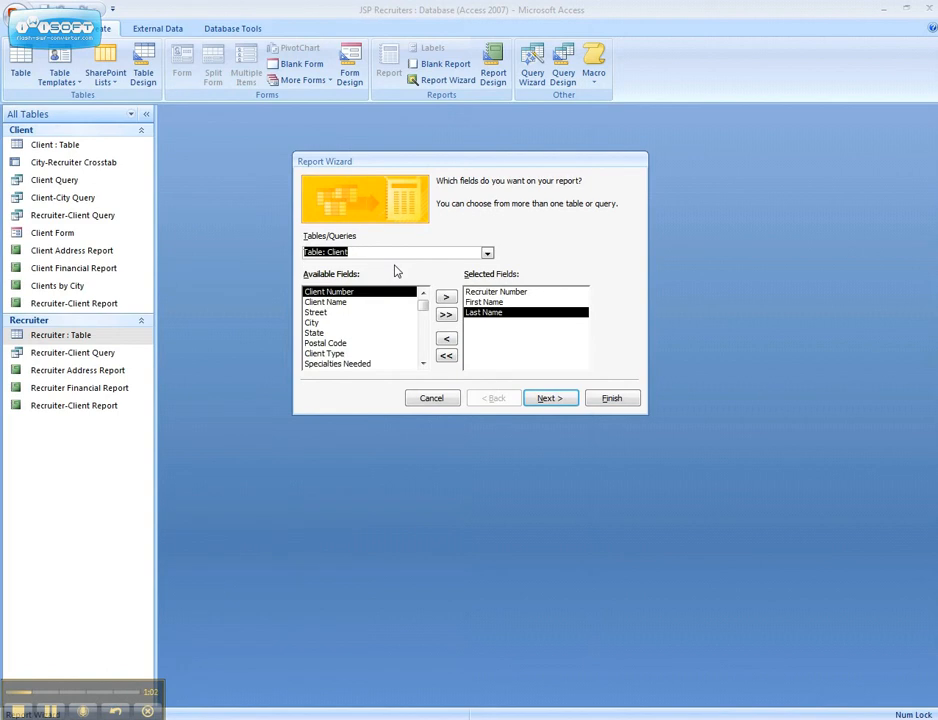
left_click(447, 297)
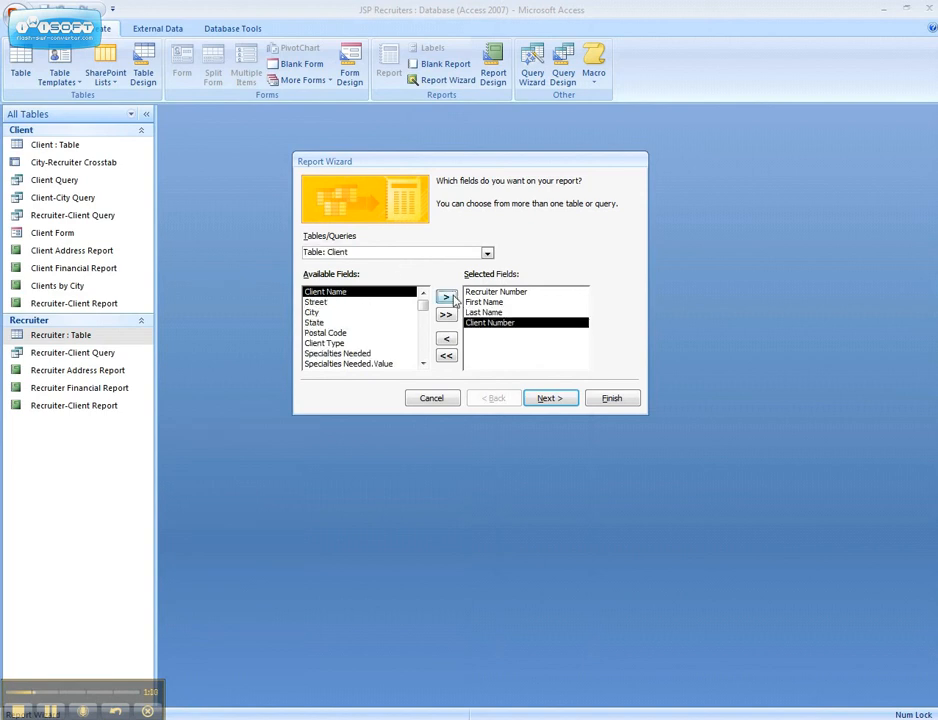
left_click(447, 297)
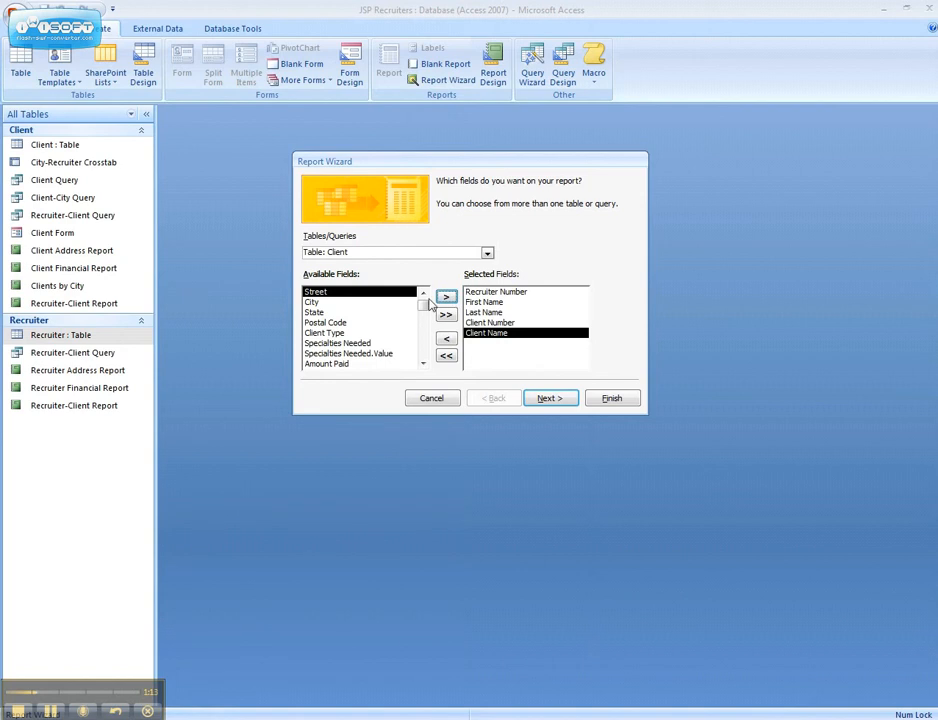
left_click(345, 364)
left_click(447, 298)
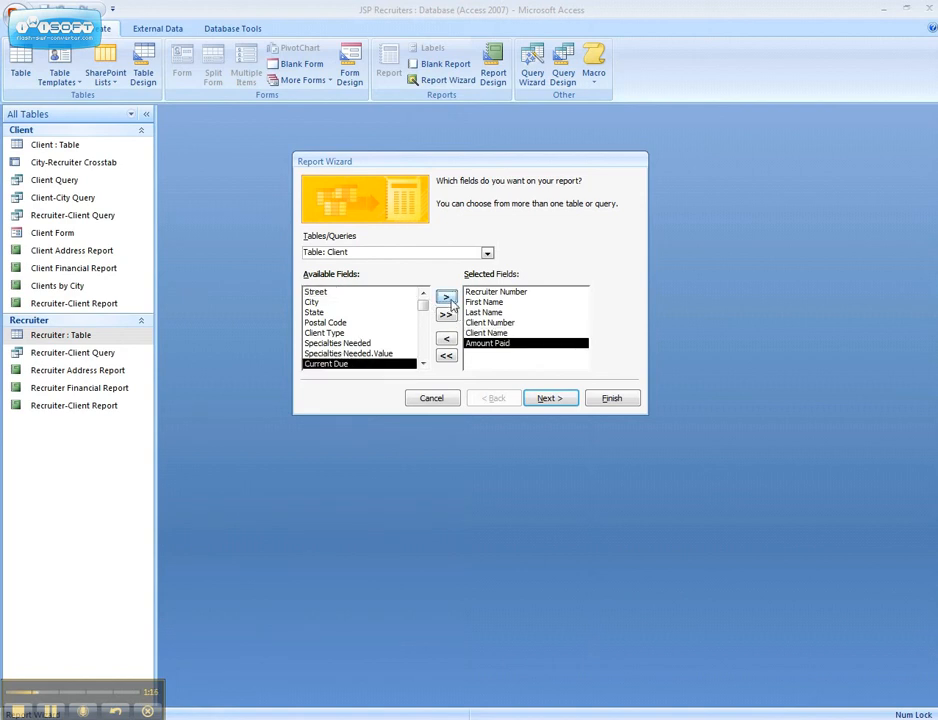
left_click(447, 298)
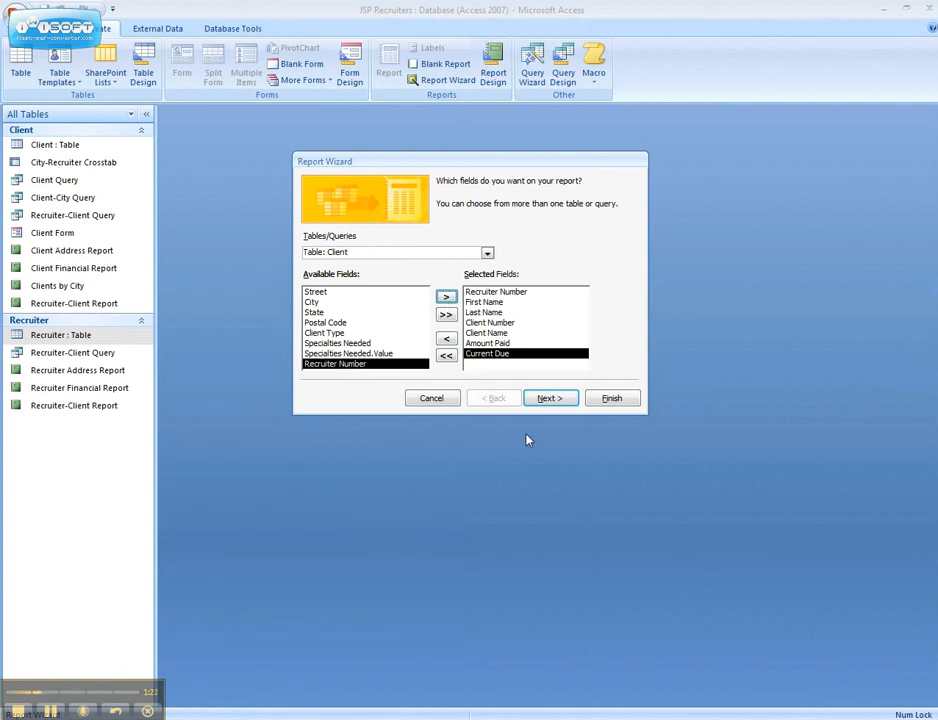
- Keep the data viewed by Recruiter without extra grouping levels, and sort the detail records ascending by Client Name
left_click(562, 401)
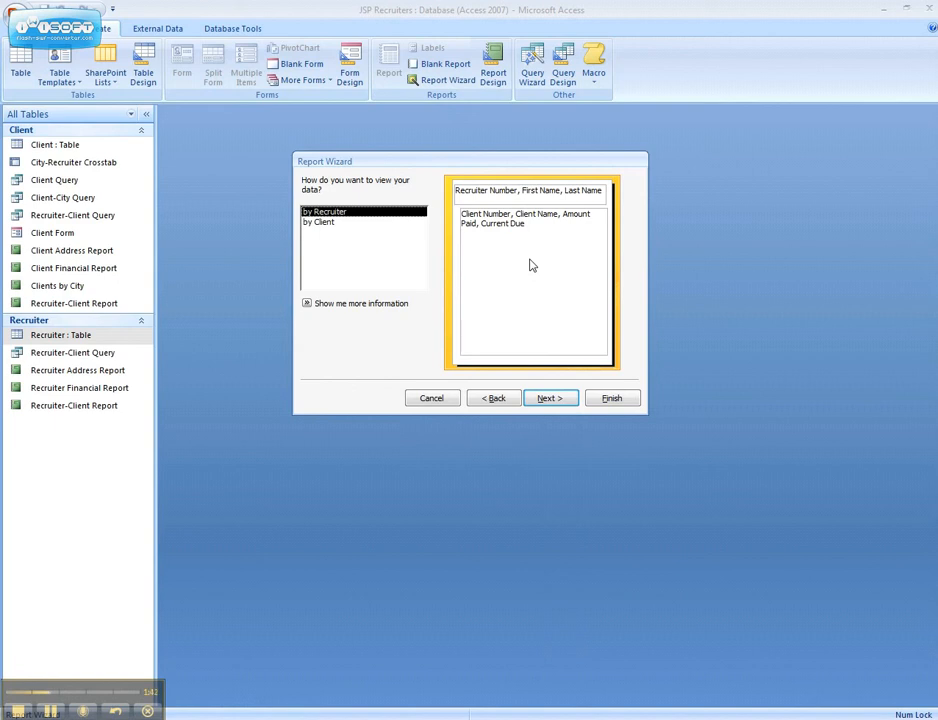
left_click(550, 398)
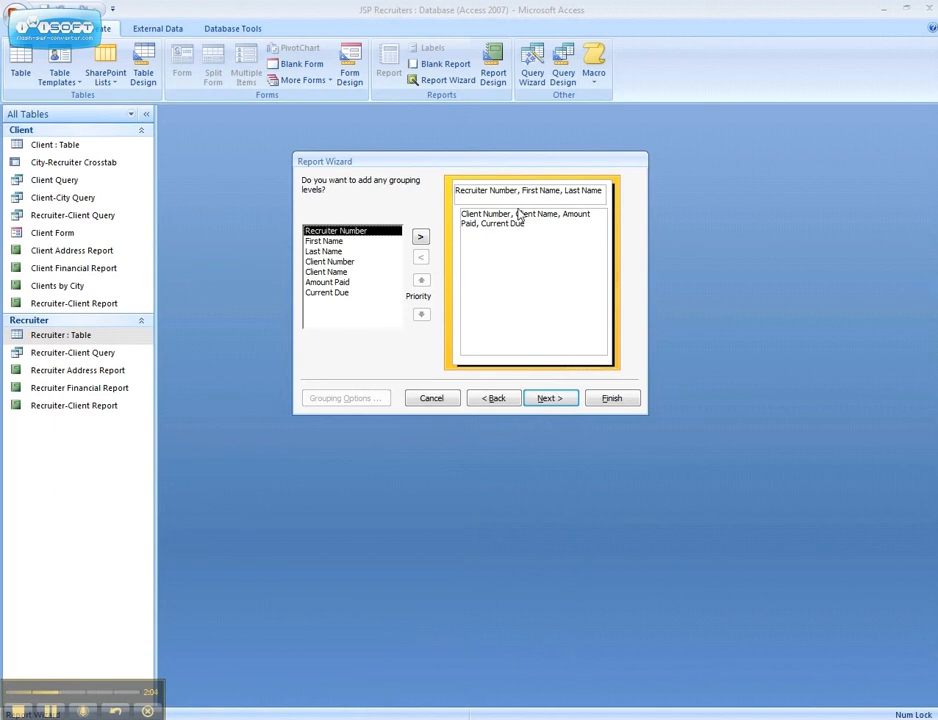
left_click(549, 400)
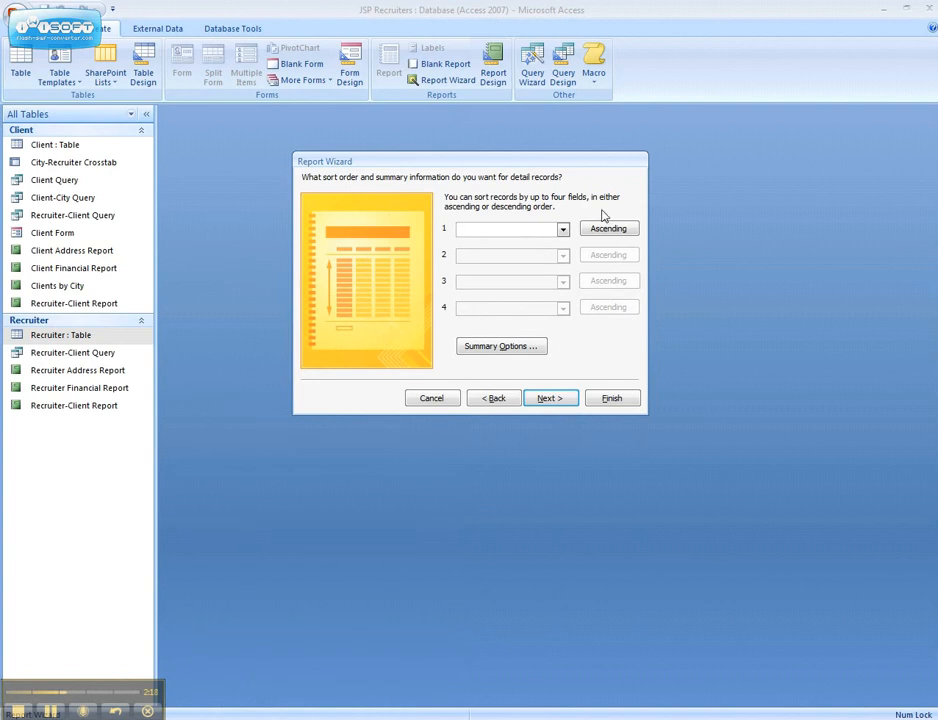
left_click(563, 231)
left_click(499, 265)
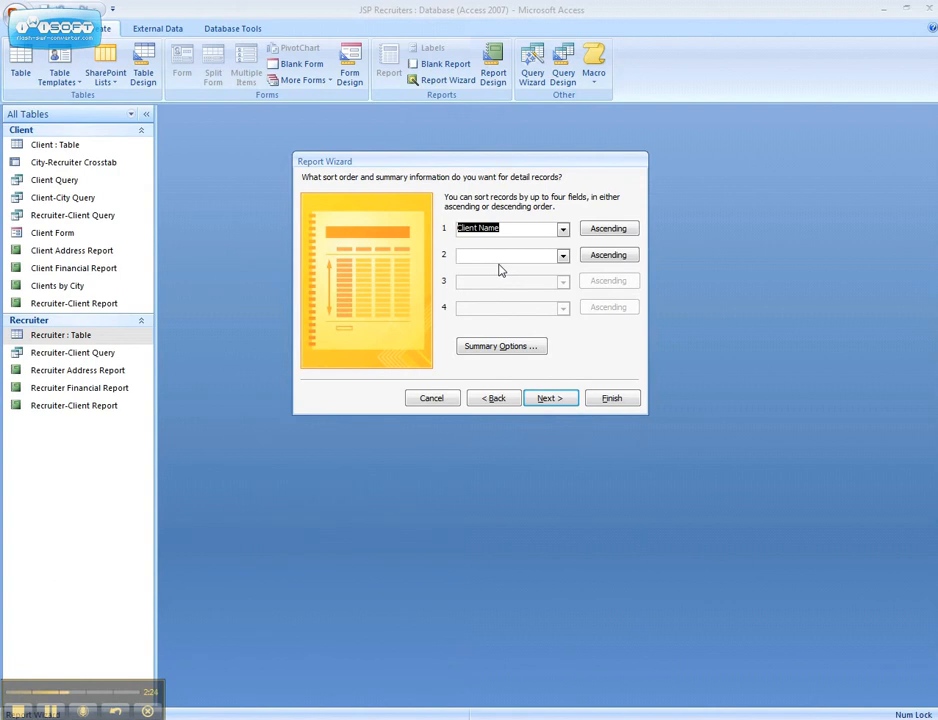
left_click(553, 399)
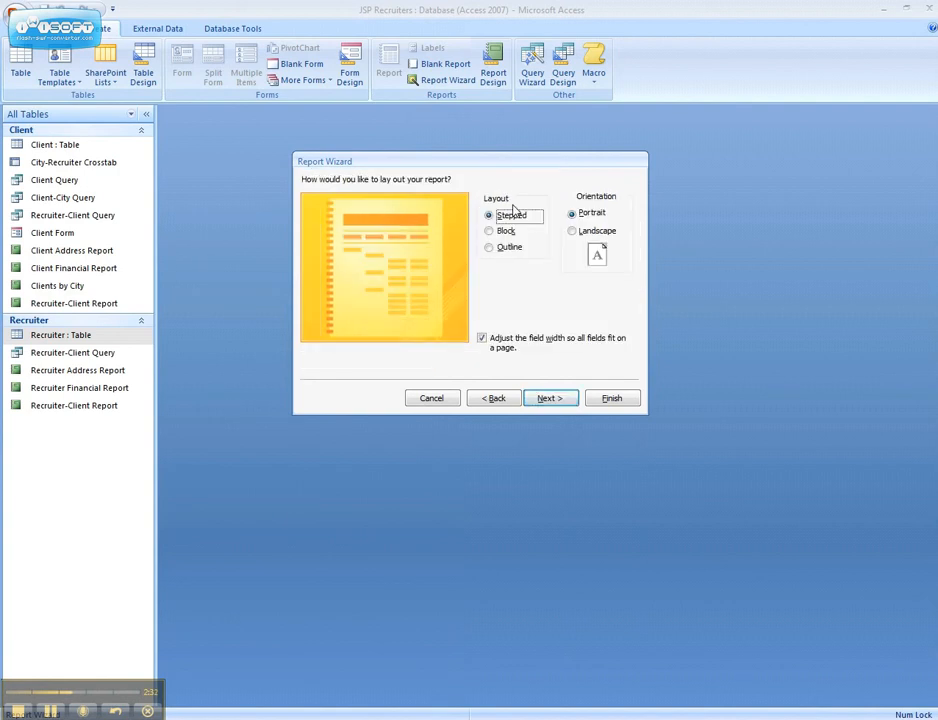
- Lay out the report as Stepped in Landscape orientation and accept the Module style
left_click(573, 231)
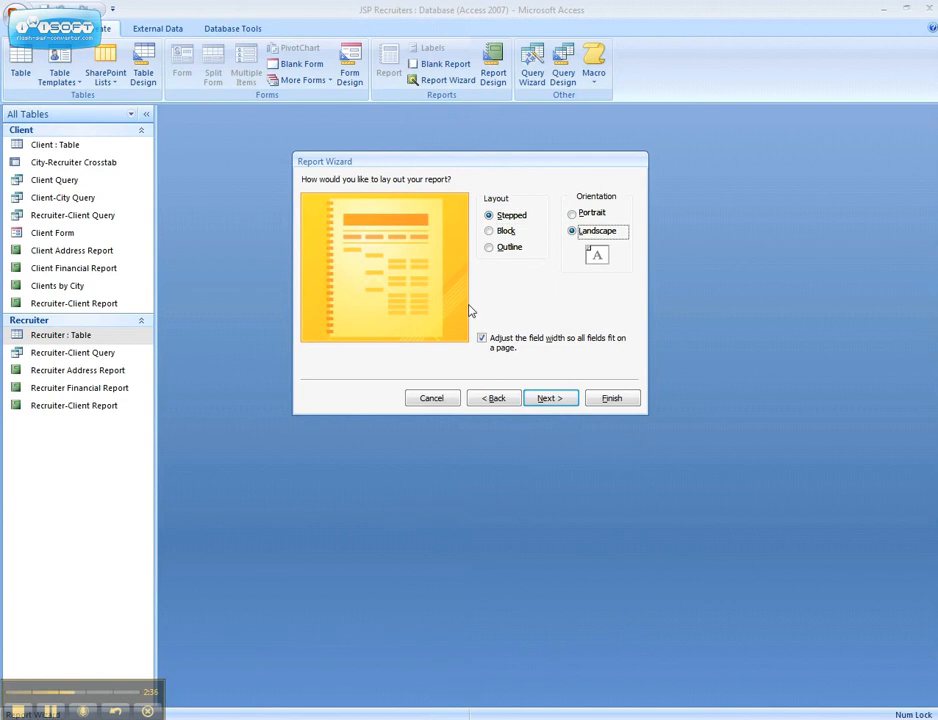
left_click(559, 400)
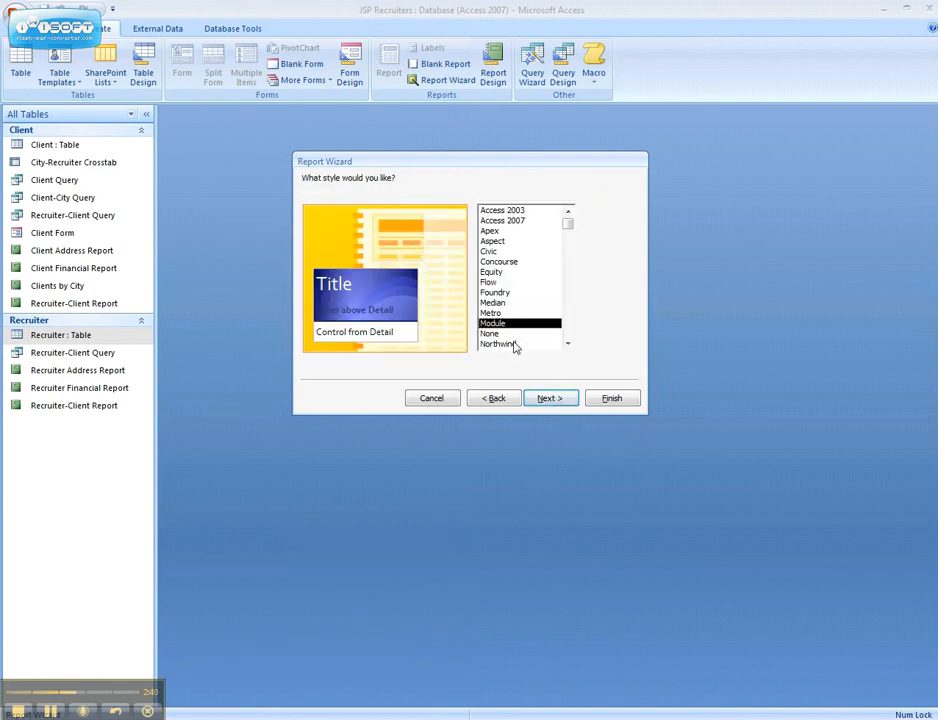
key("Return")
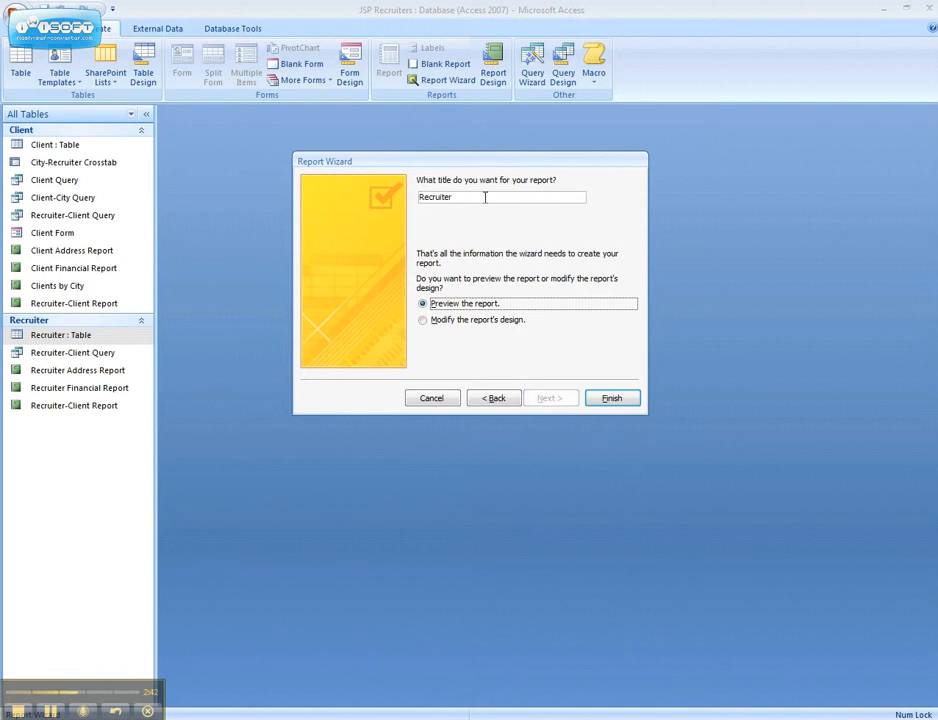
- Title the report "Clients by Recruiter" and finish the wizard with a preview of the report
left_click(485, 197)
key("Home")
type("C")
type("lients b")
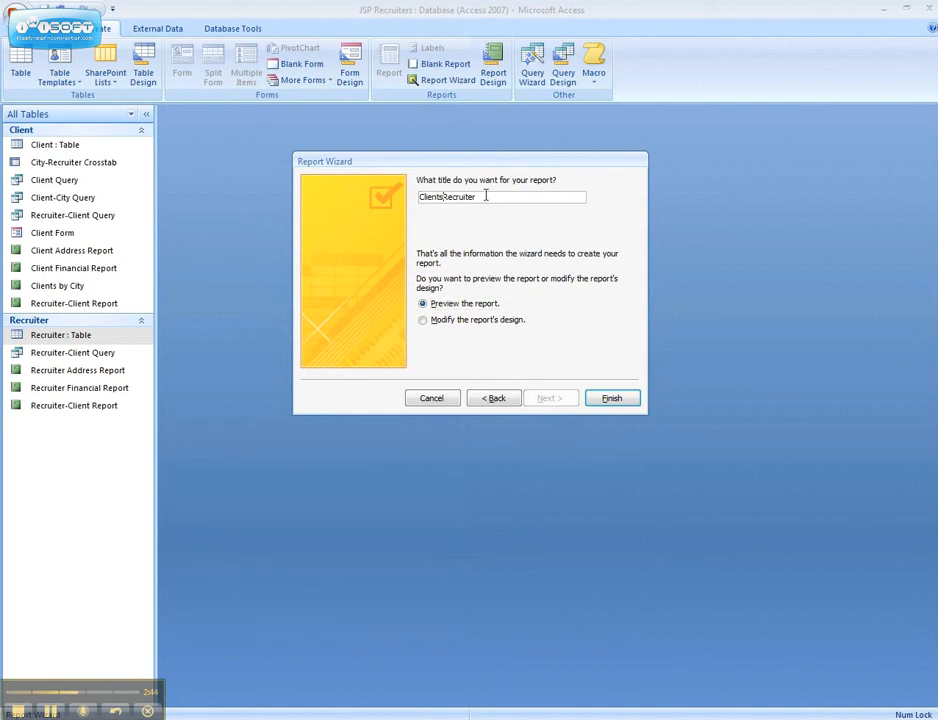
type("y")
left_click(605, 399)
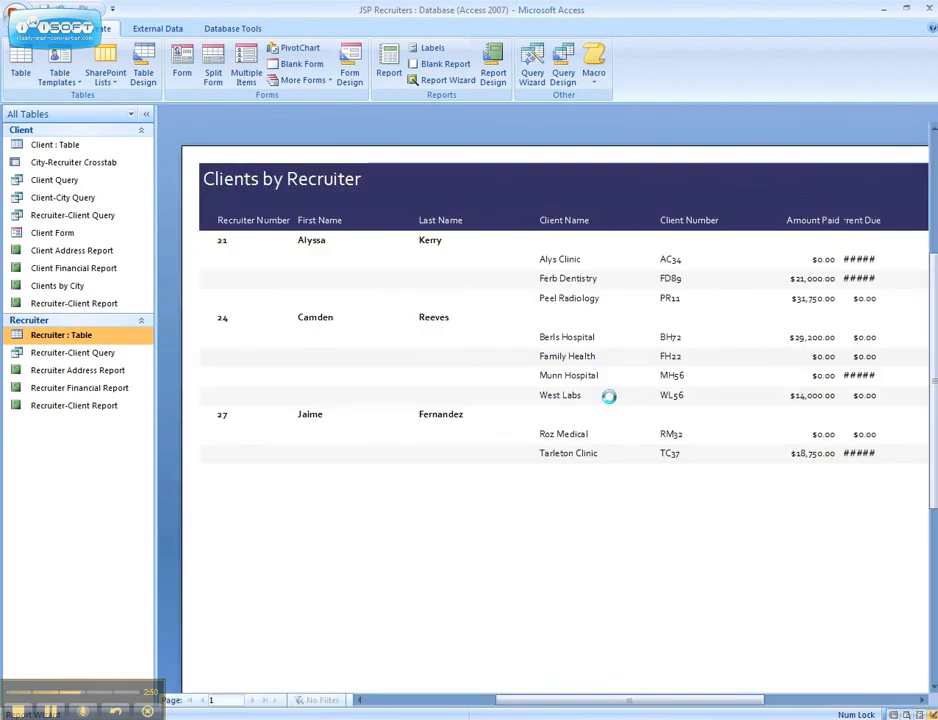
- View the whole report page, then close the preview and reopen Clients by Recruiter in Layout View
left_click(556, 347)
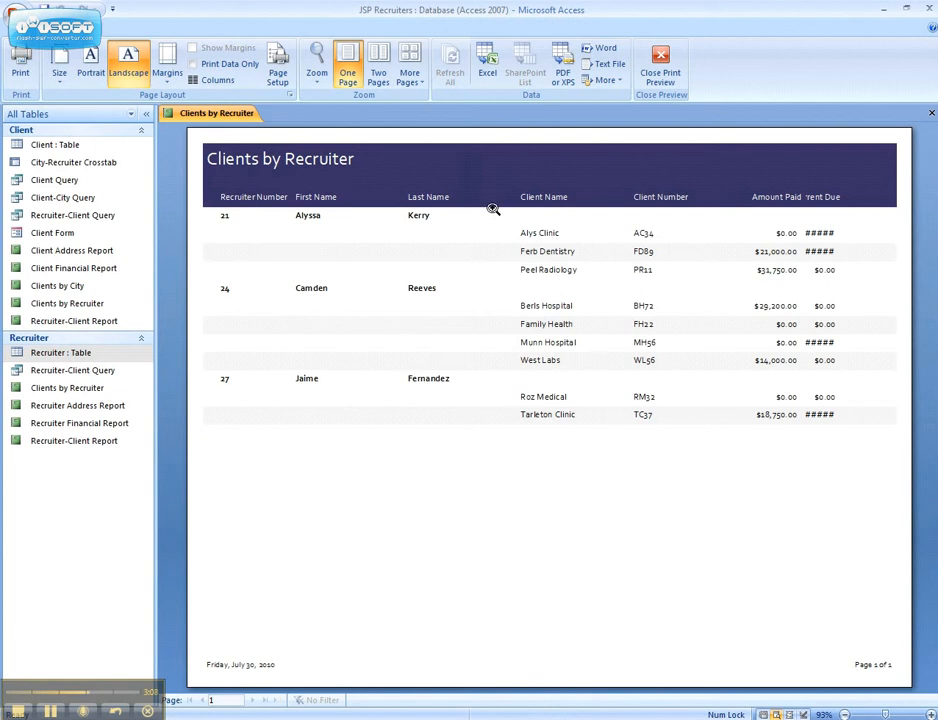
left_click(931, 114)
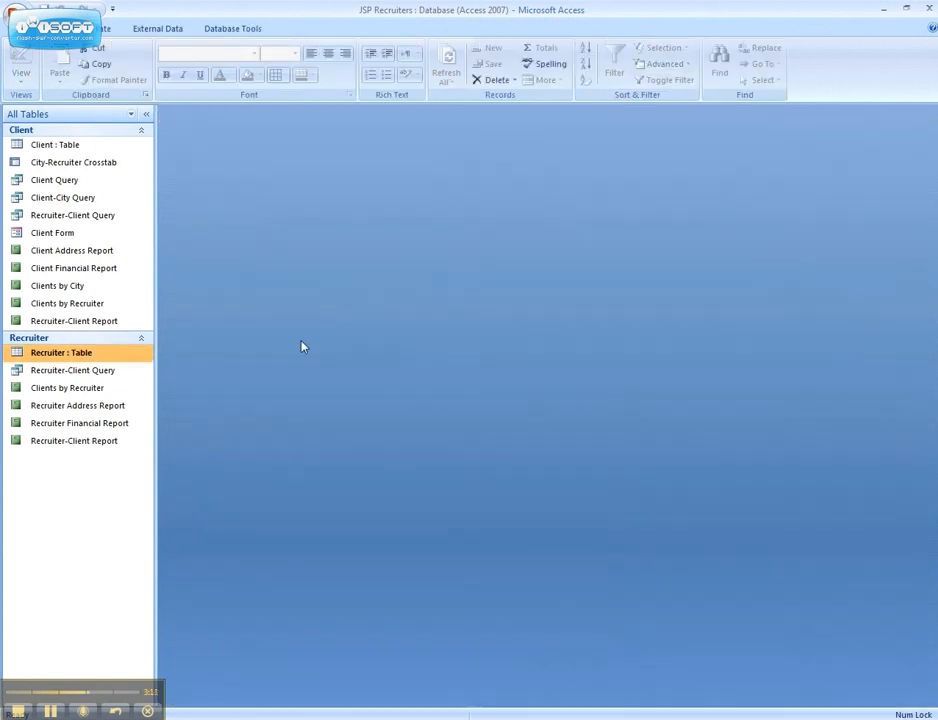
left_click(63, 390)
right_click(66, 392)
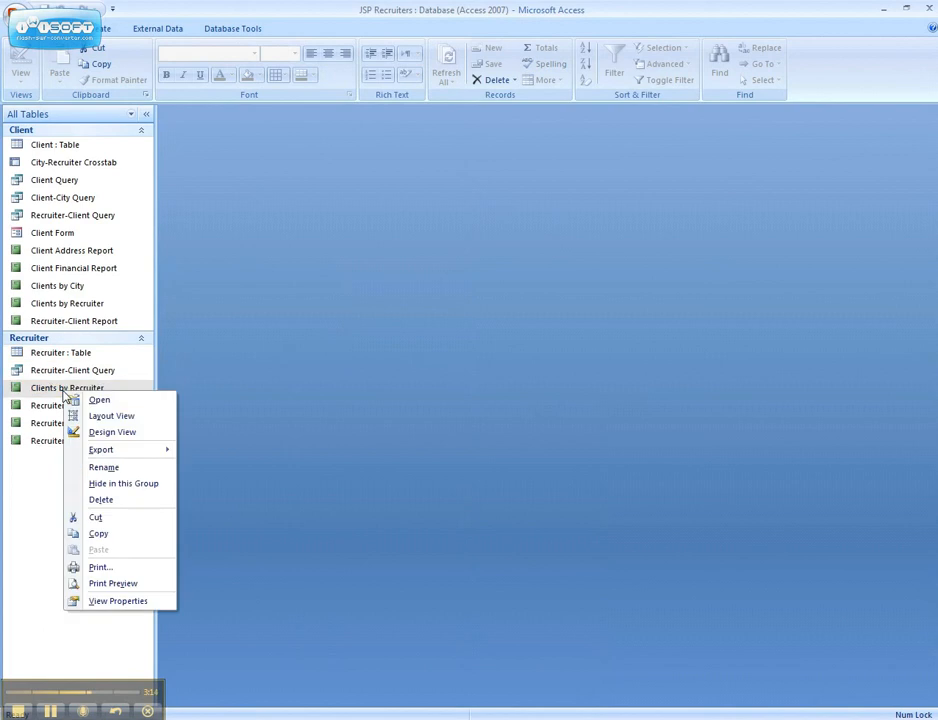
left_click(105, 417)
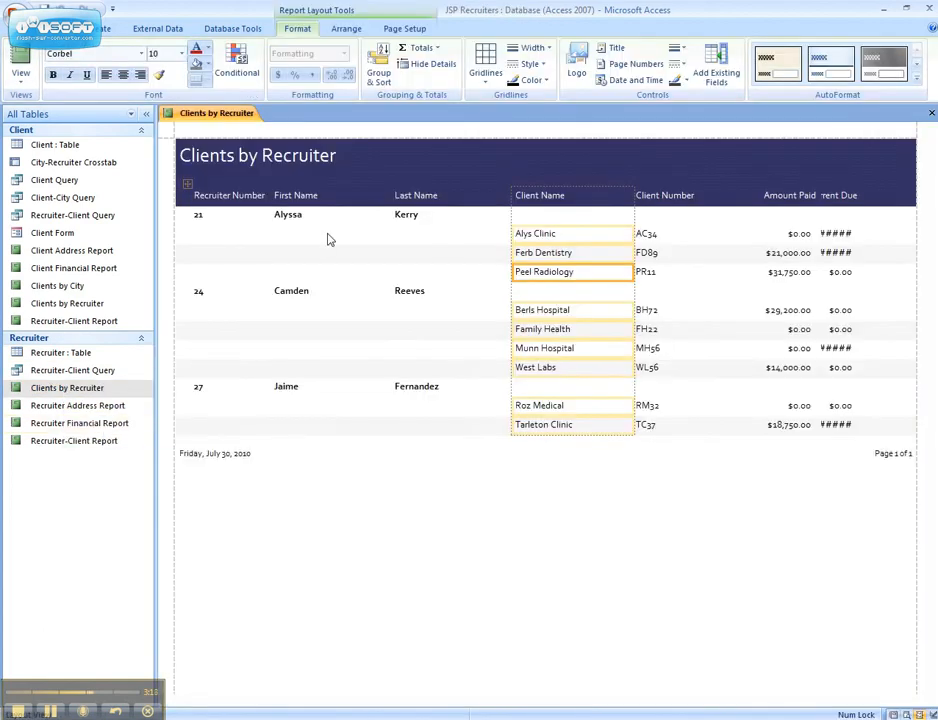
- Make the column heading row taller and narrow the Recruiter Number column so its heading wraps onto two lines
left_click(224, 198)
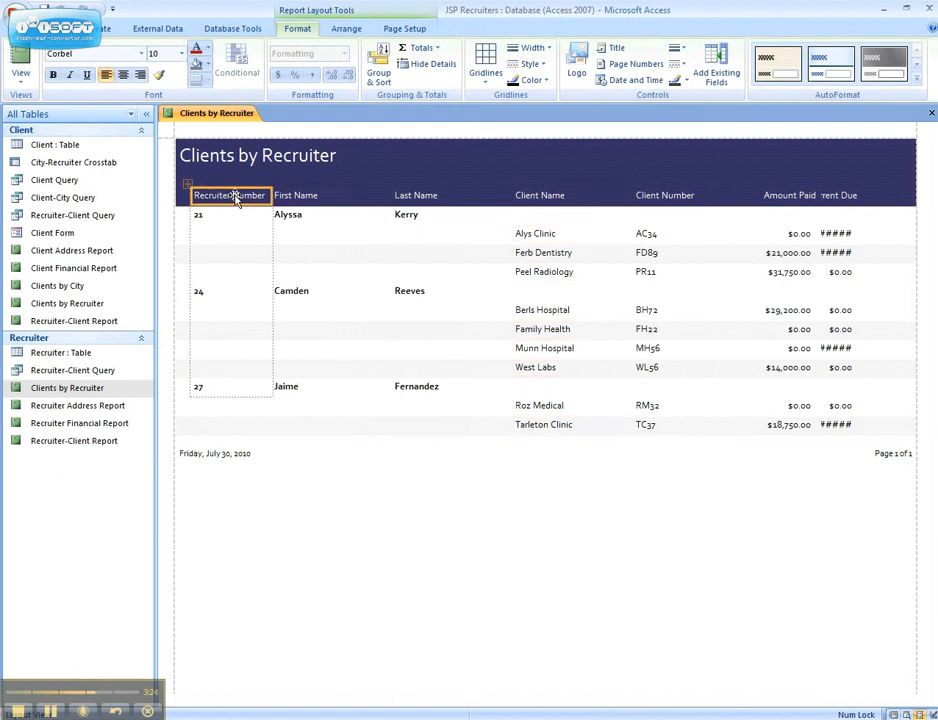
left_click_drag(241, 205, 244, 240)
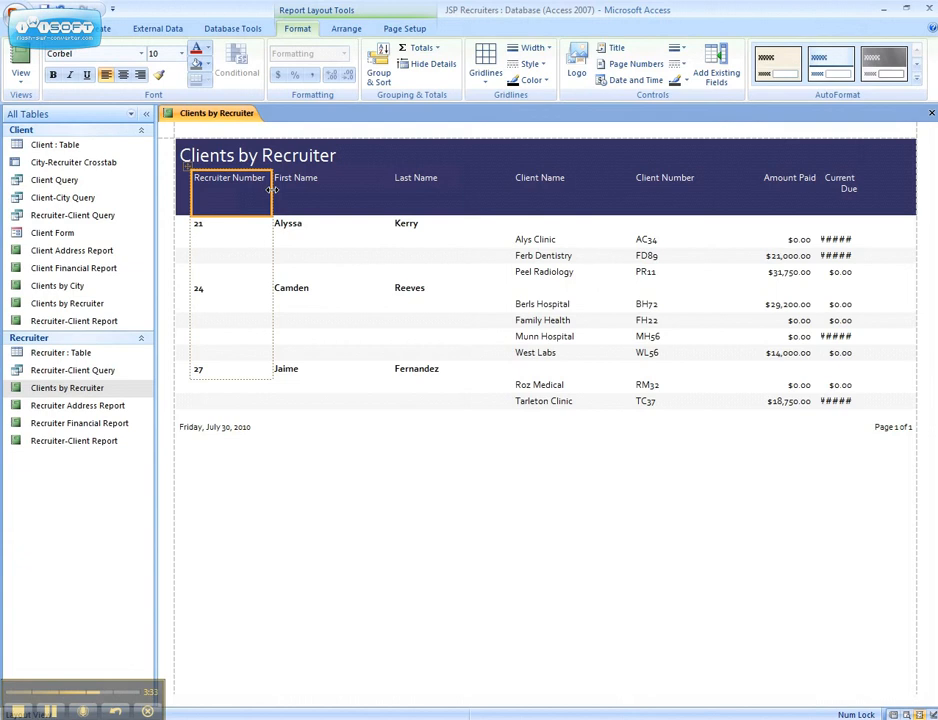
left_click_drag(266, 190, 237, 201)
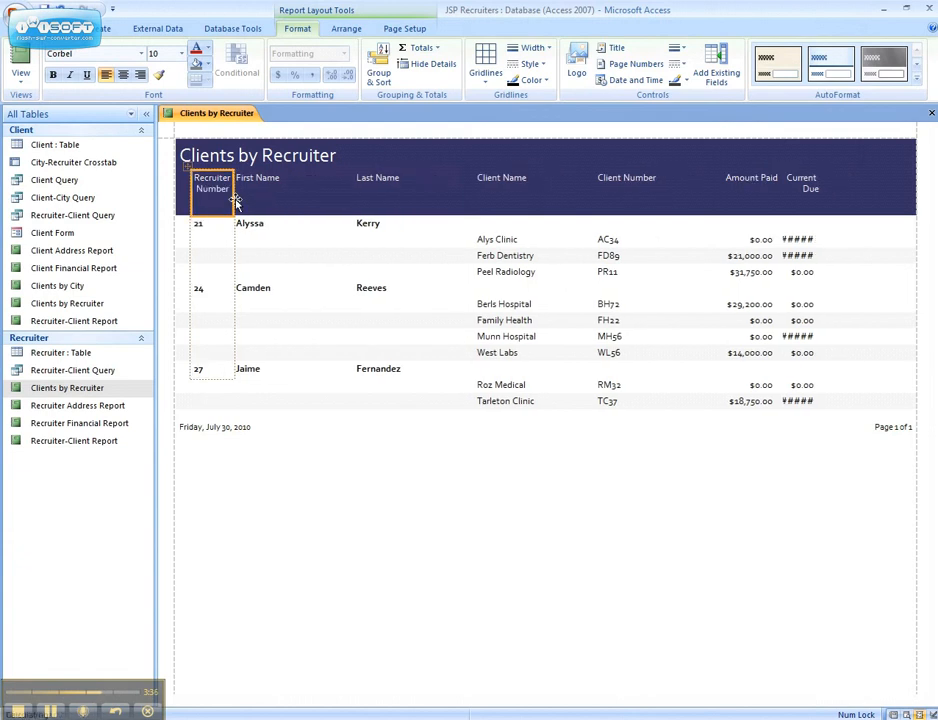
- Narrow the First Name and Last Name columns to fit their contents
left_click(286, 198)
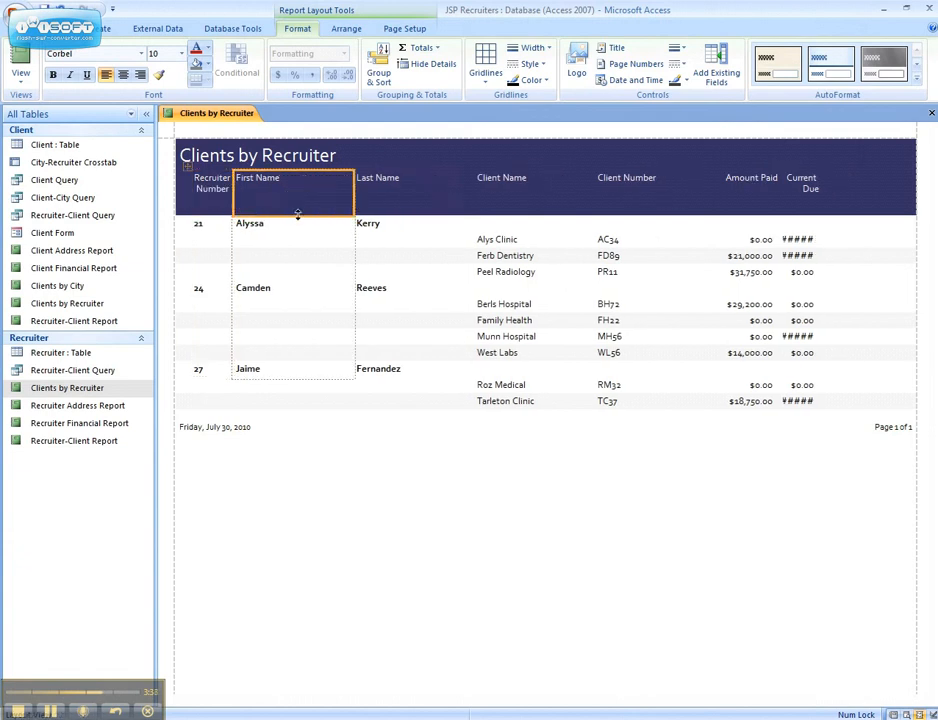
mouse_move(354, 190)
left_mouse_down()
mouse_move(272, 205)
mouse_move(339, 205)
left_mouse_up()
left_click(296, 208)
- Narrow the Client Name column to fit its contents and the Client Number column so its heading wraps onto two lines
left_click(410, 203)
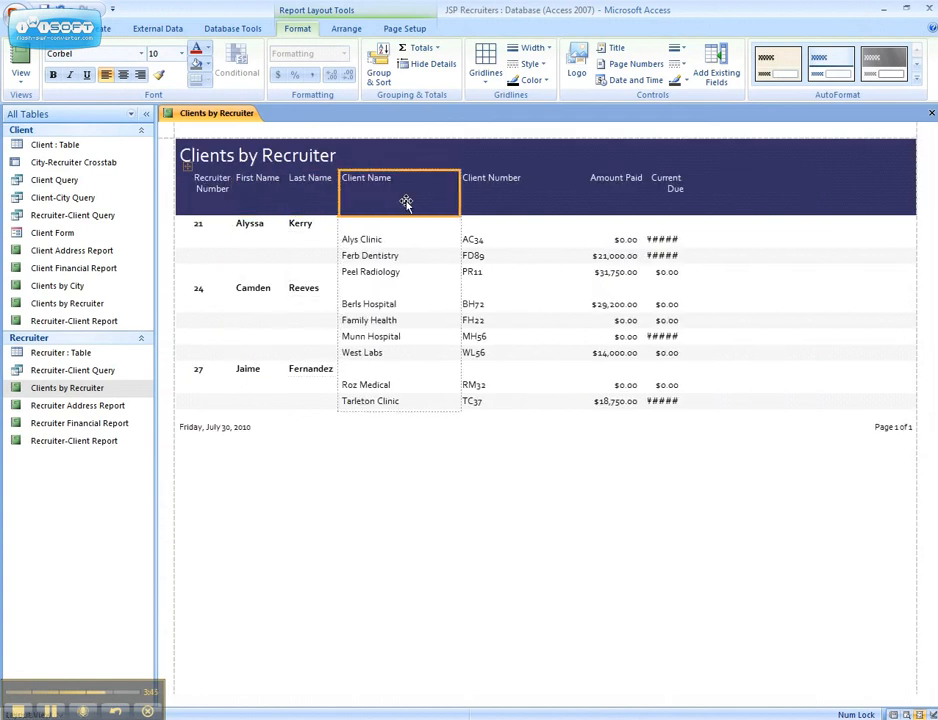
left_click_drag(459, 191, 414, 199)
left_click(527, 193)
left_click_drag(535, 193, 461, 207)
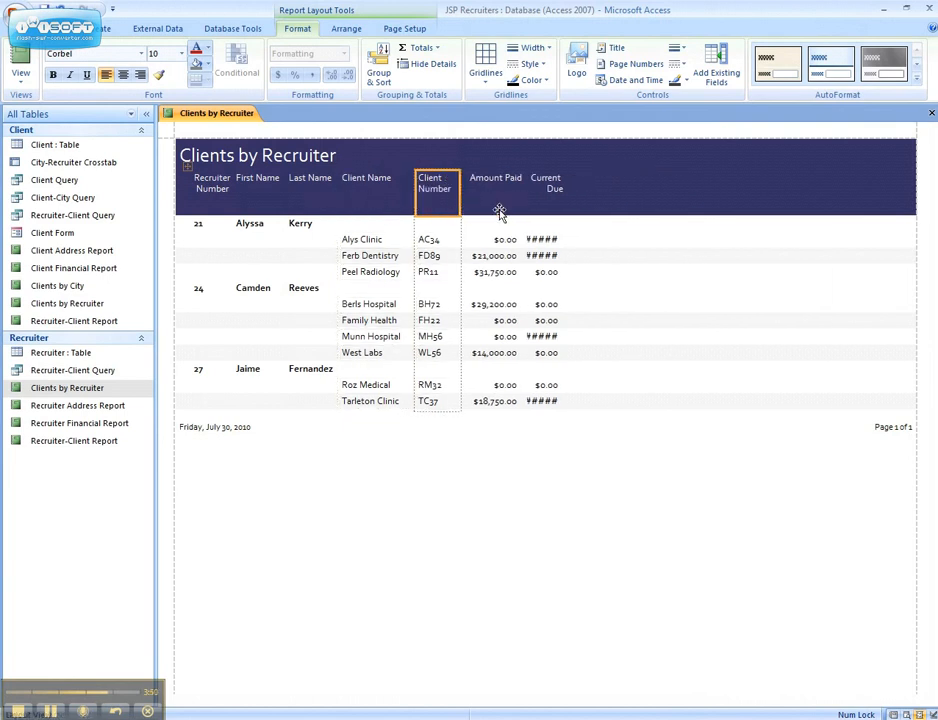
- Widen the Amount Paid column slightly and the Current Due column enough to show its full amounts
left_click(512, 203)
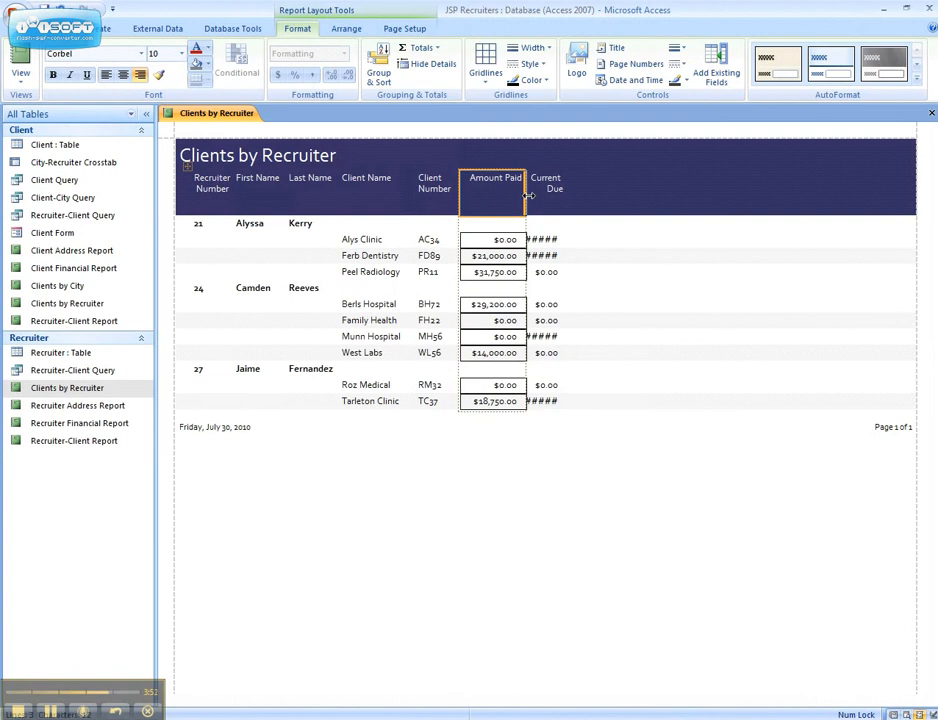
left_click_drag(533, 195, 540, 197)
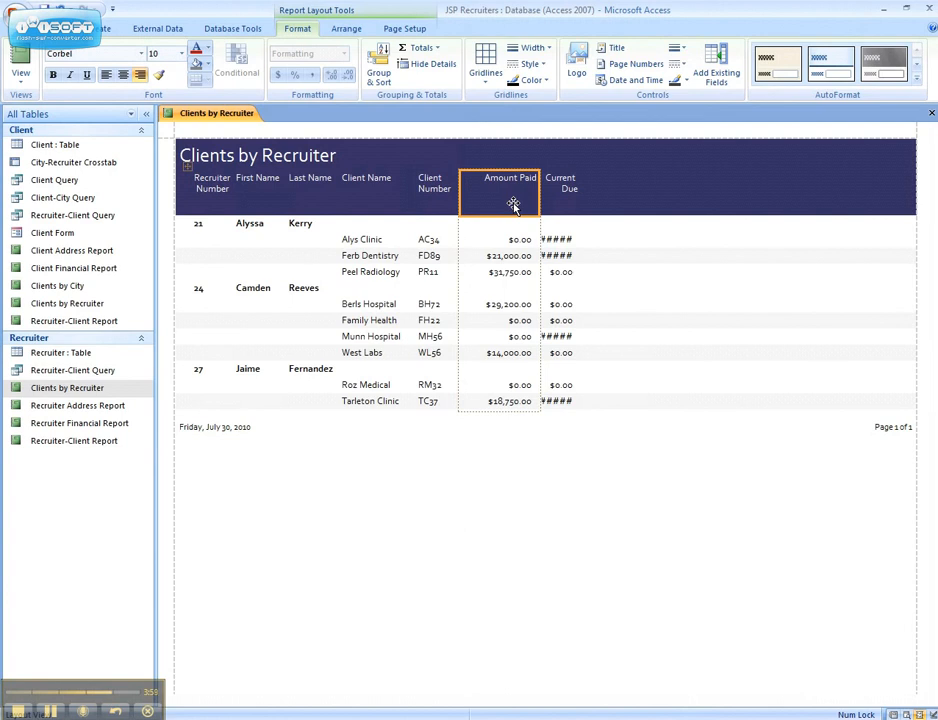
left_click(561, 198)
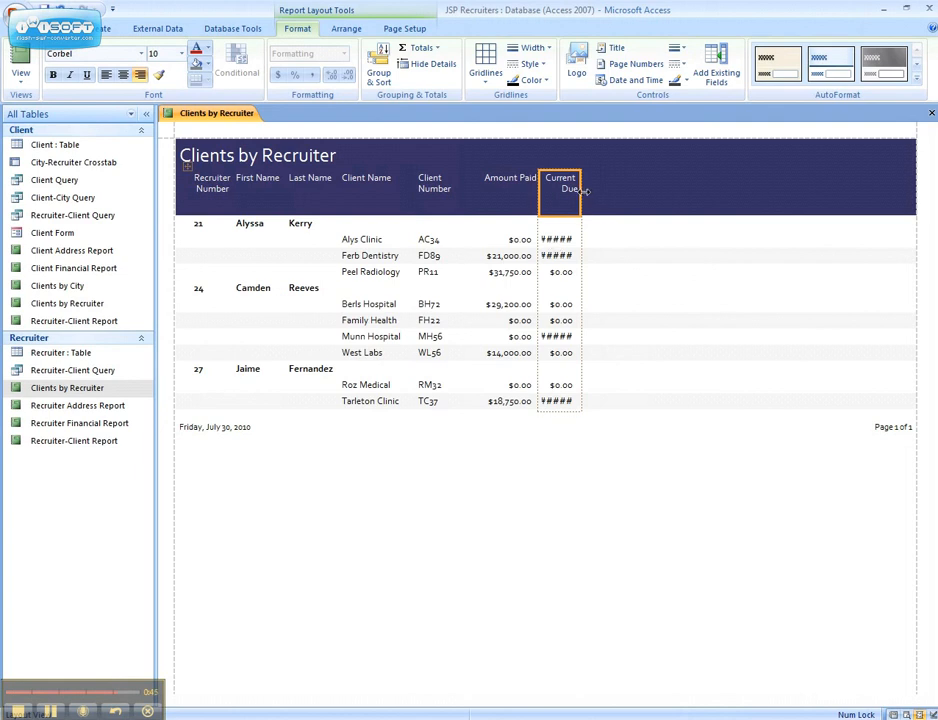
left_click_drag(582, 191, 616, 193)
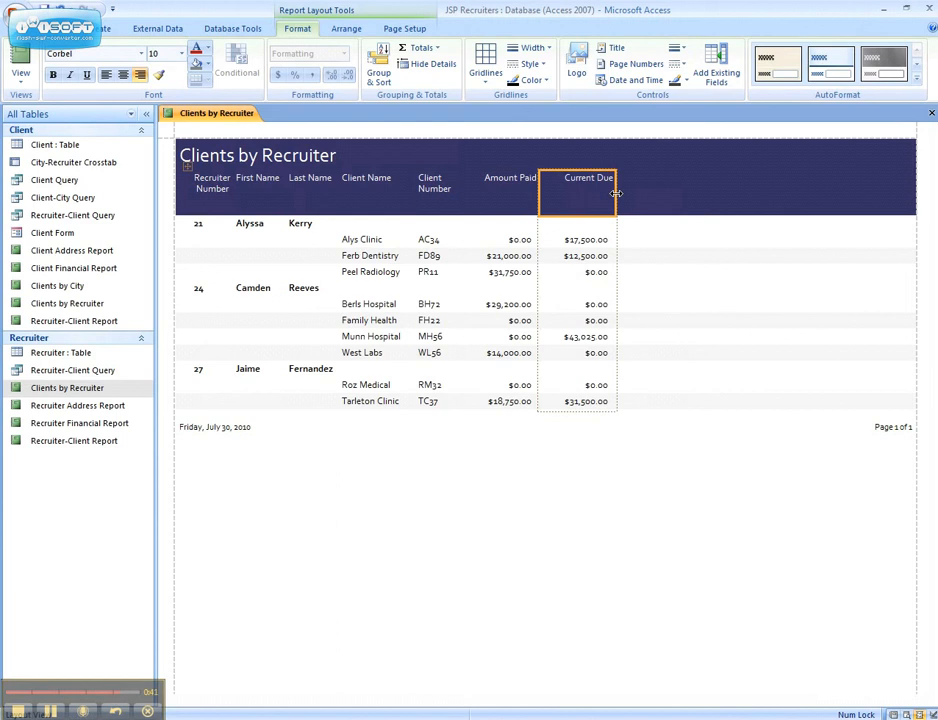